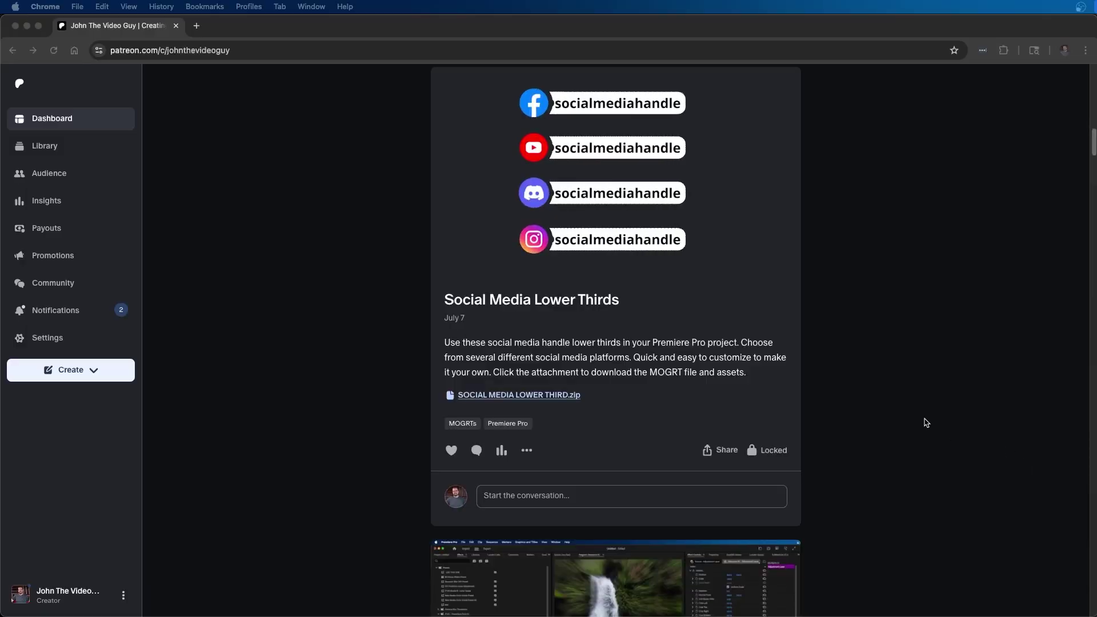
- Scrub across the cut from the climbers clip into the sunset silhouette clip, stopping at 00:00:02:15
scroll(926, 423, down, 20)
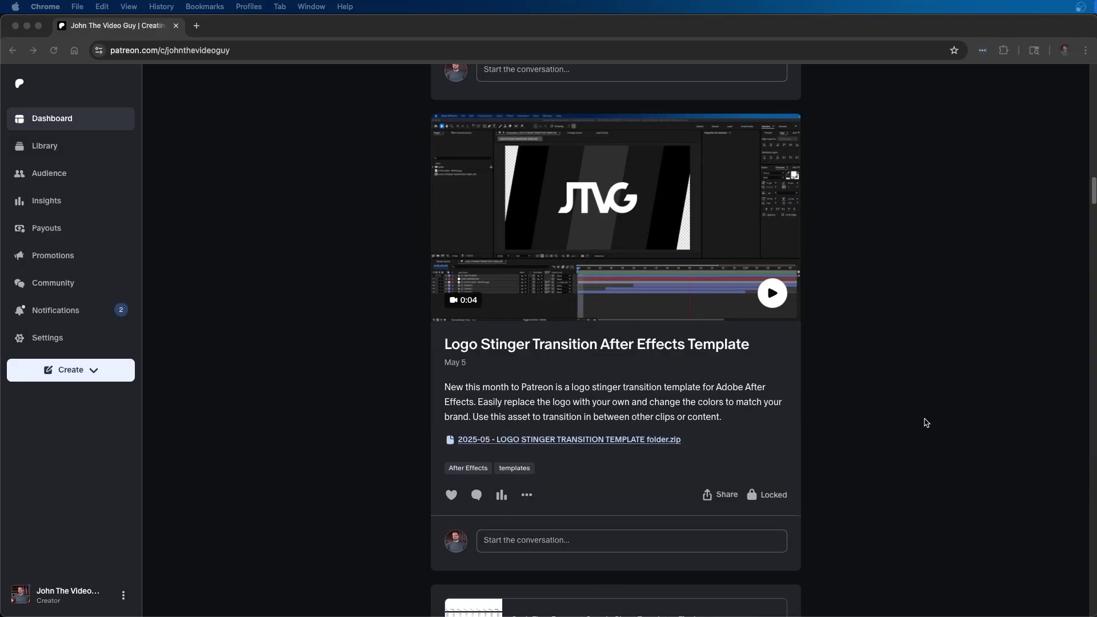
scroll(926, 423, down, 20)
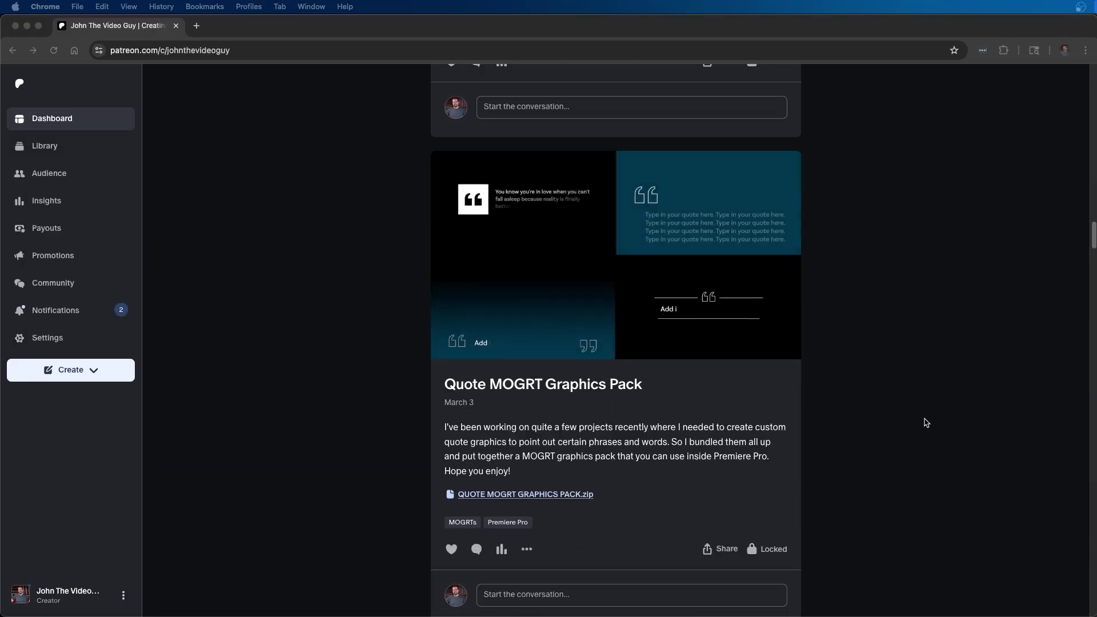
scroll(926, 423, down, 20)
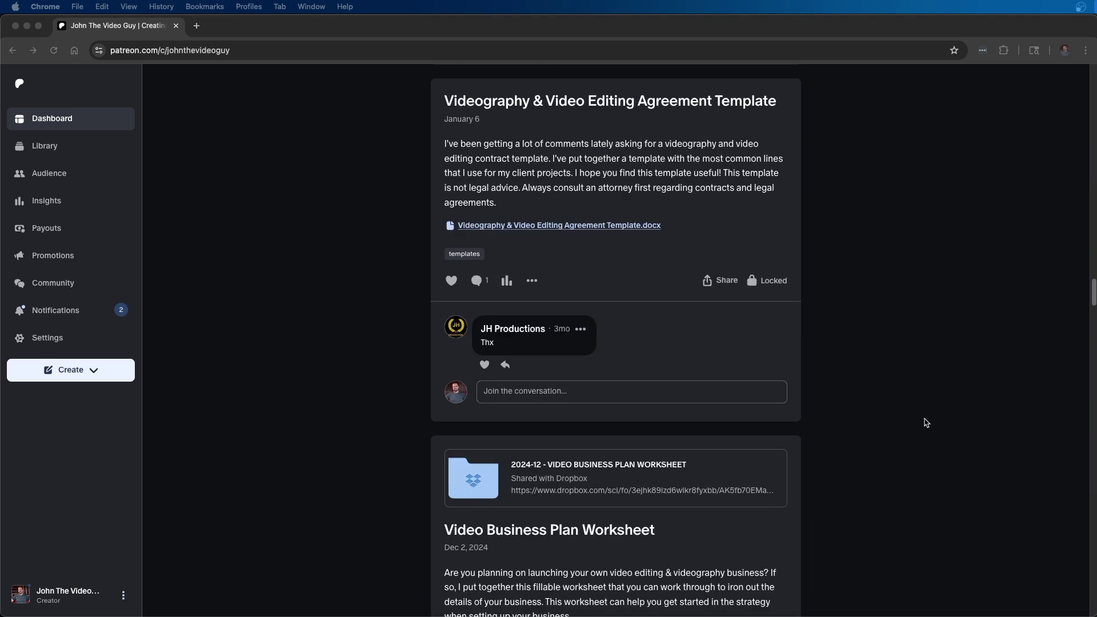
scroll(926, 422, down, 20)
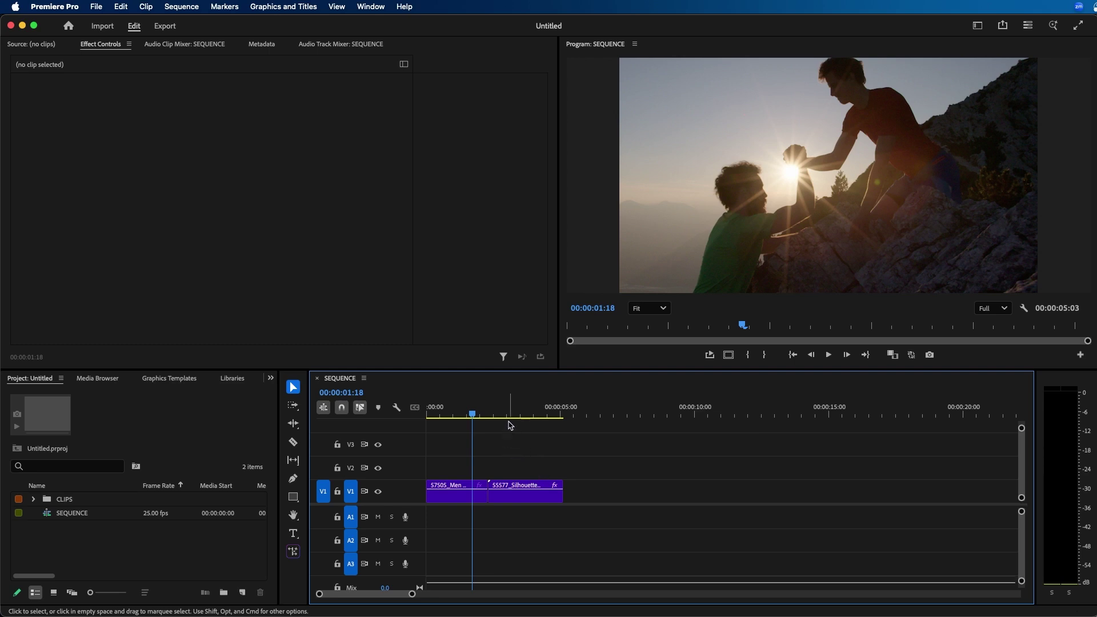
drag(510, 426, 481, 412)
click(513, 448)
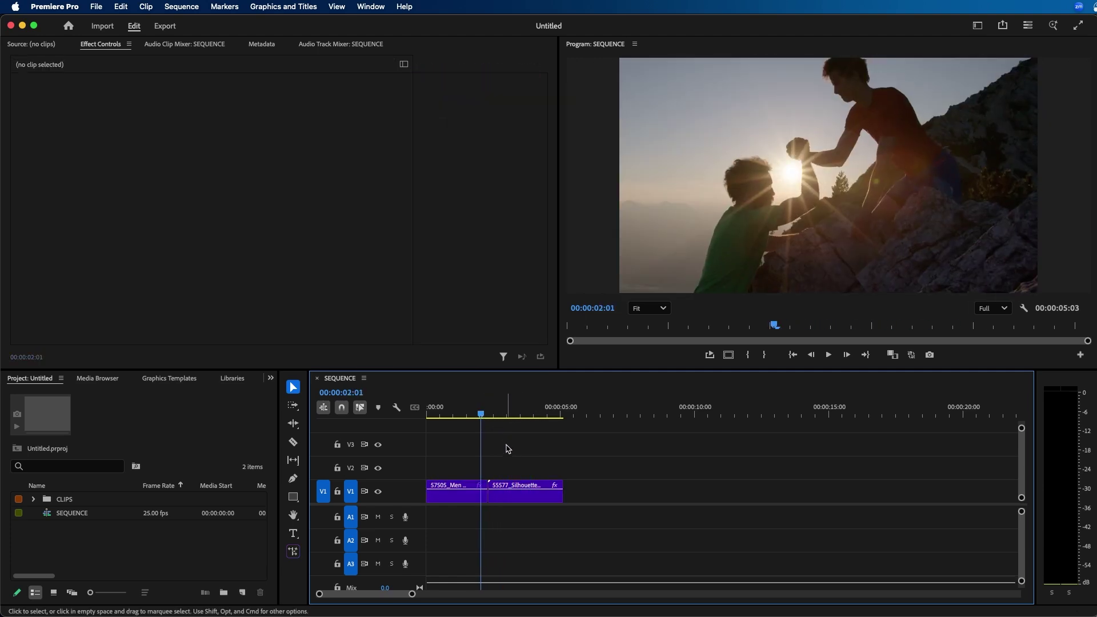
drag(483, 414, 496, 414)
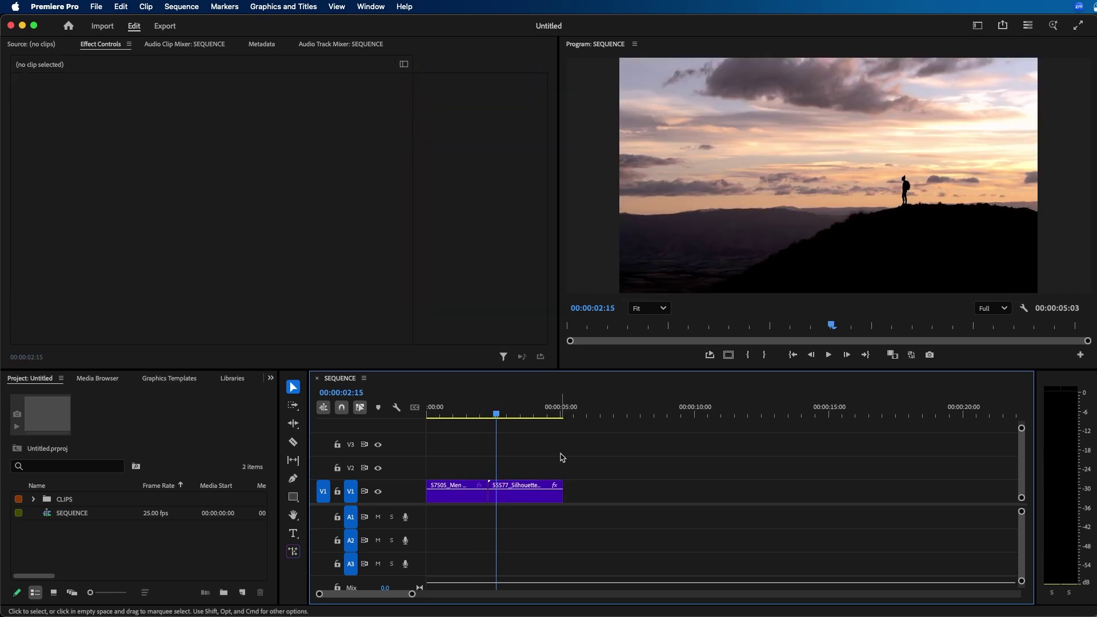
click(208, 543)
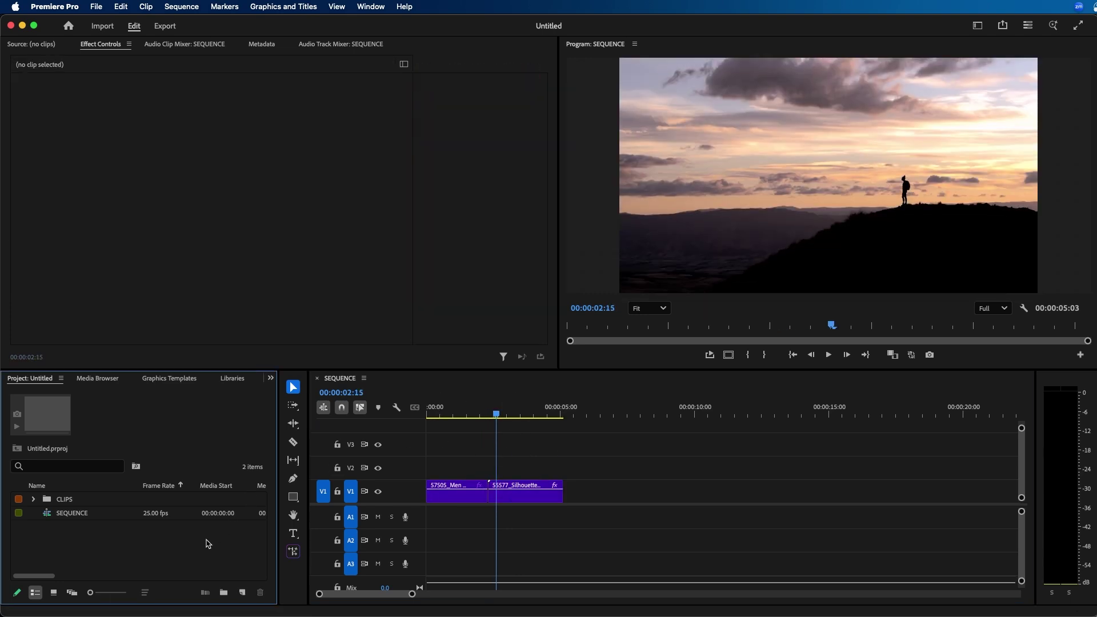
- Import all 16 light leak .mov files from the DRAFTS folder into the project
click(97, 6)
click(129, 311)
key(super+a)
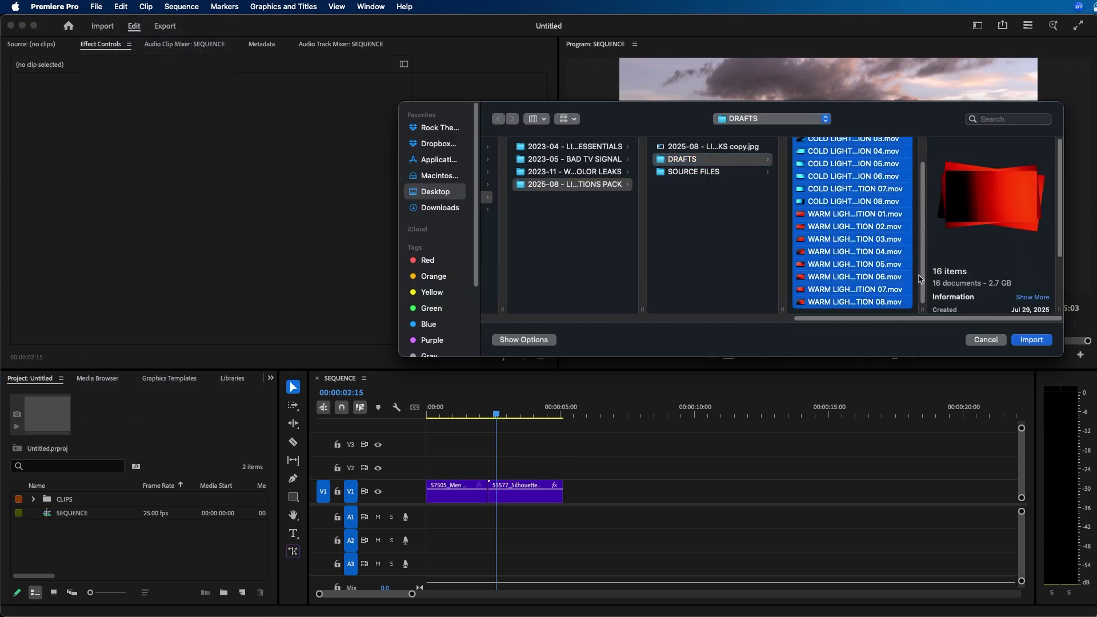
click(1032, 340)
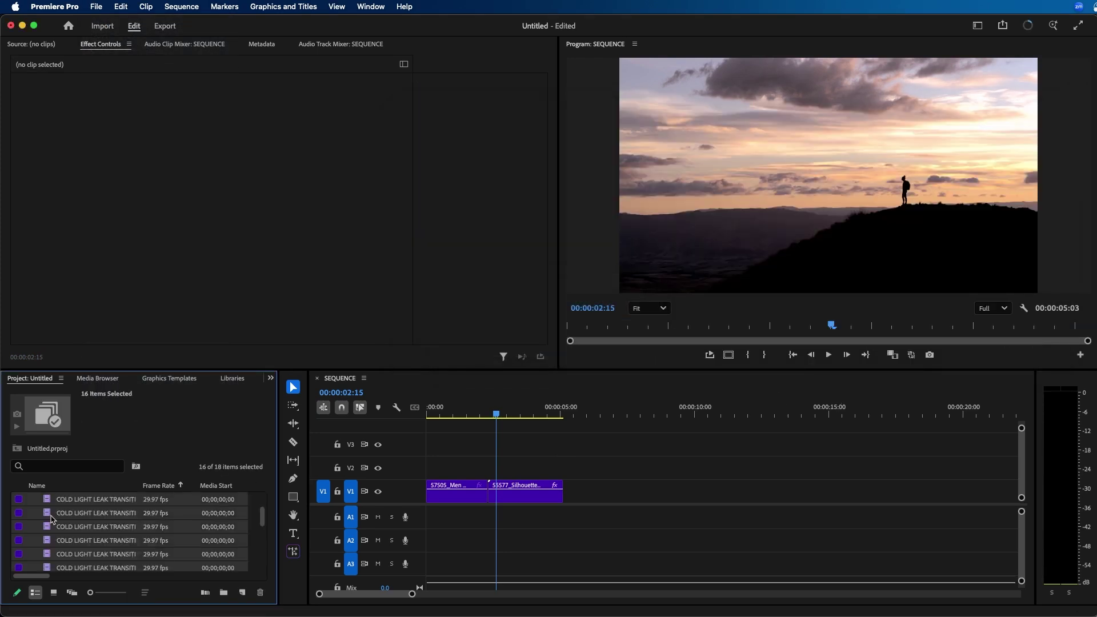
- Load WARM LIGHT LEAK TRANSITION 01 into the Source monitor and play it
scroll(80, 527, down, 5)
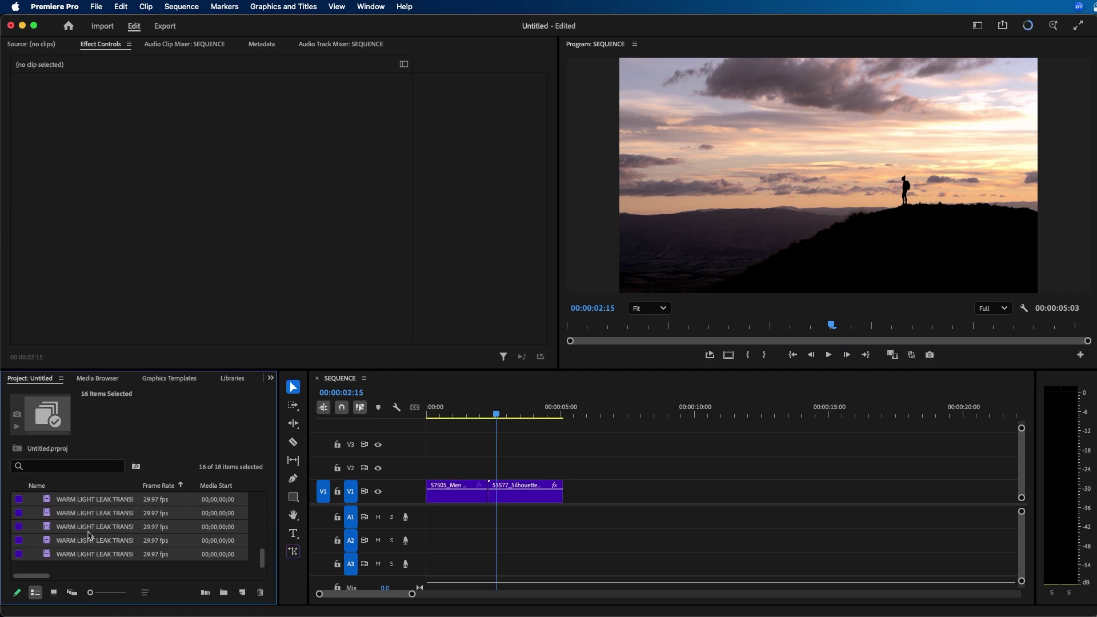
click(89, 566)
scroll(77, 522, up, 2)
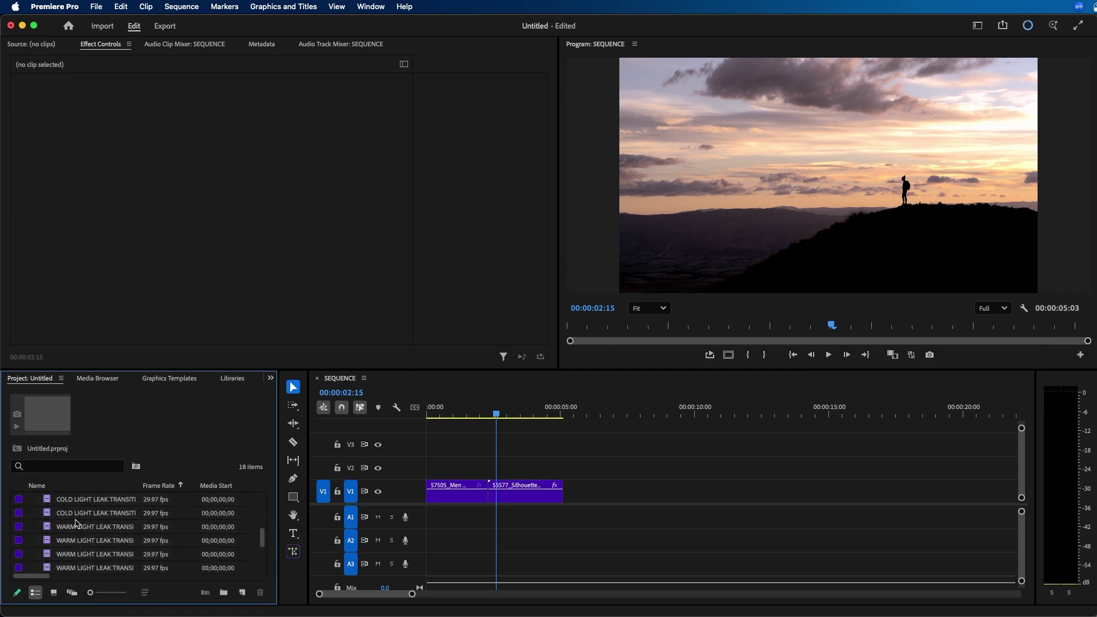
click(78, 526)
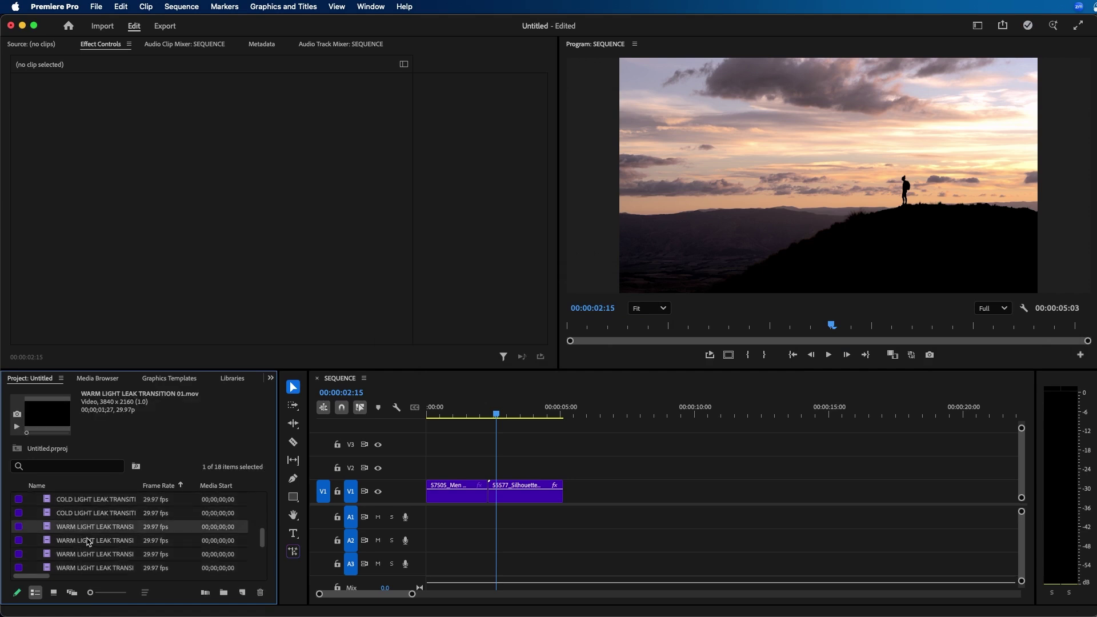
double_click(47, 527)
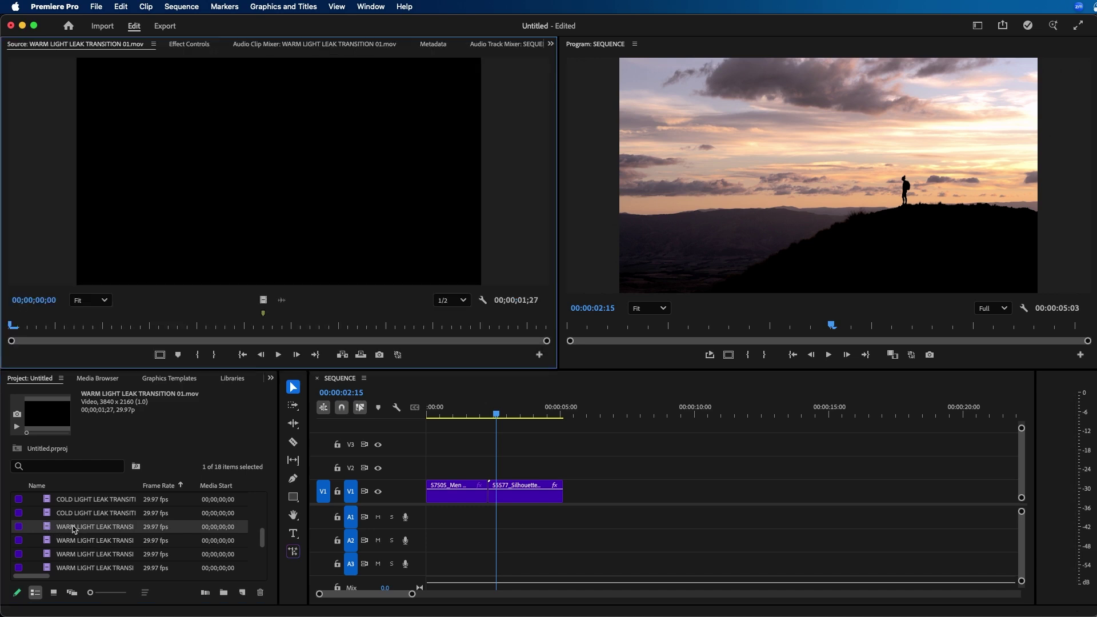
click(279, 355)
- Drop the light leak's video onto V2 above the 00:00:02:07 edit point and scrub across the cut
drag(264, 303, 486, 476)
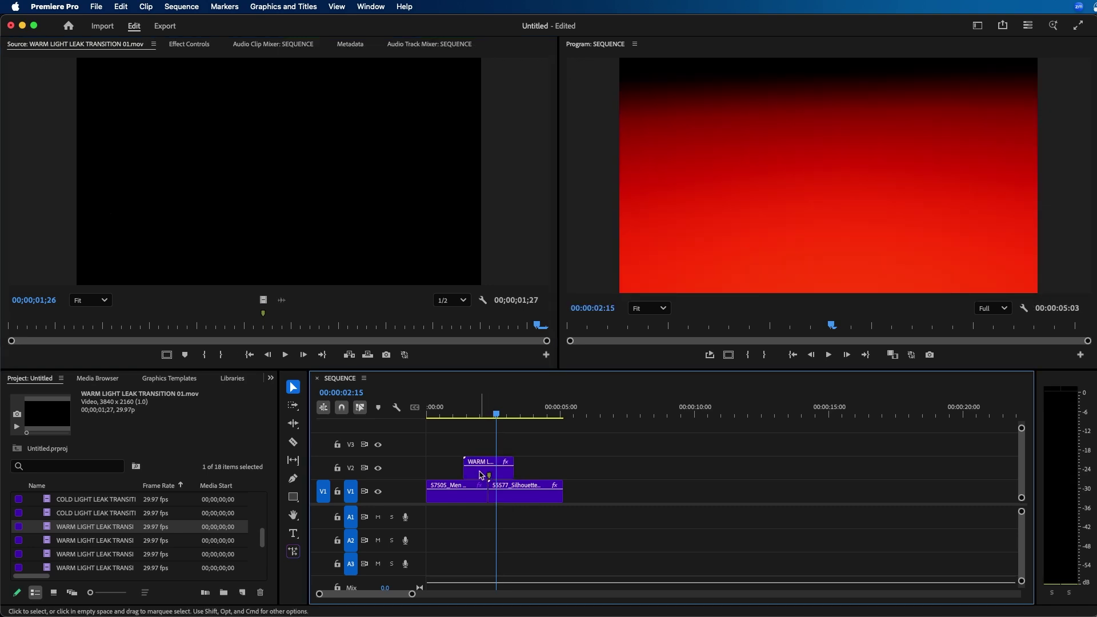
click(481, 478)
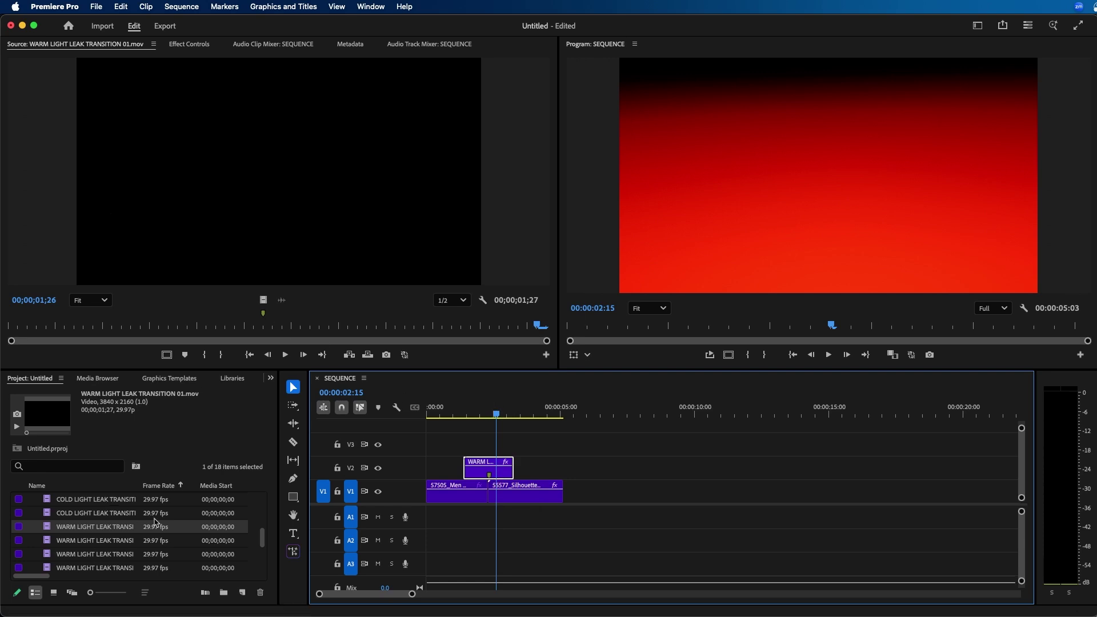
click(489, 413)
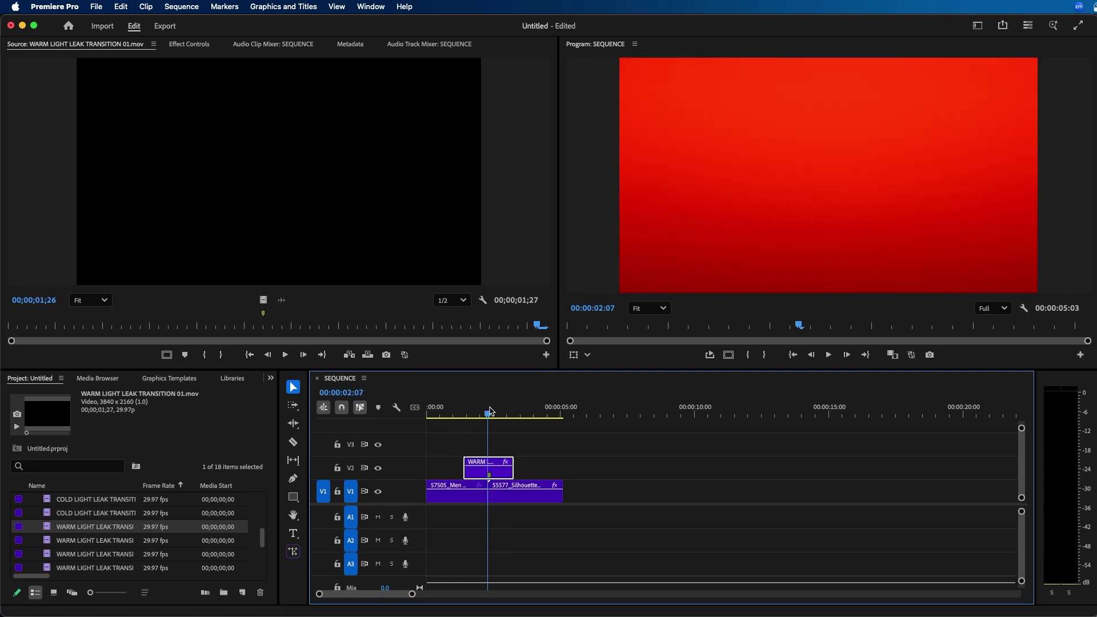
click(491, 412)
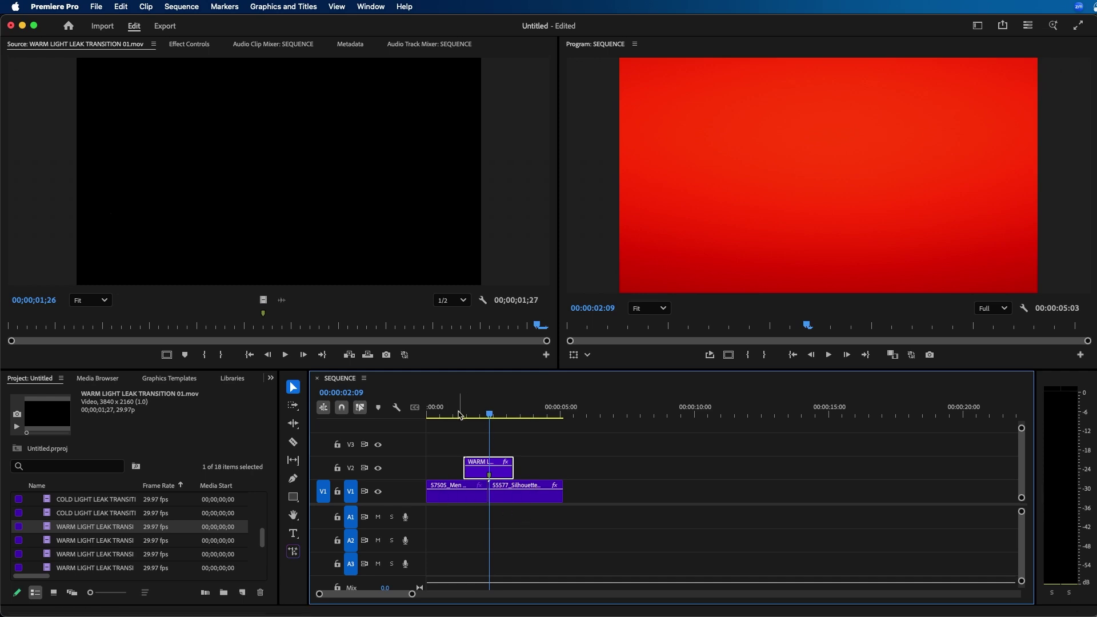
drag(462, 415, 495, 414)
- Set the light leak's Opacity blend mode to Linear Dodge (Add) instead of Screen, then play the cut
click(503, 474)
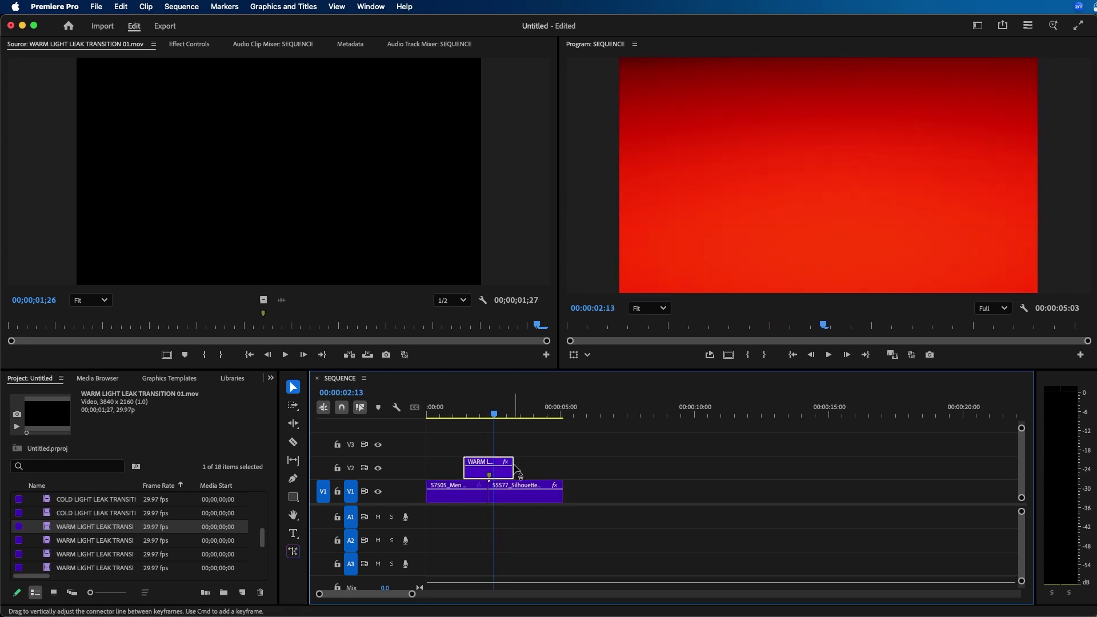
click(188, 44)
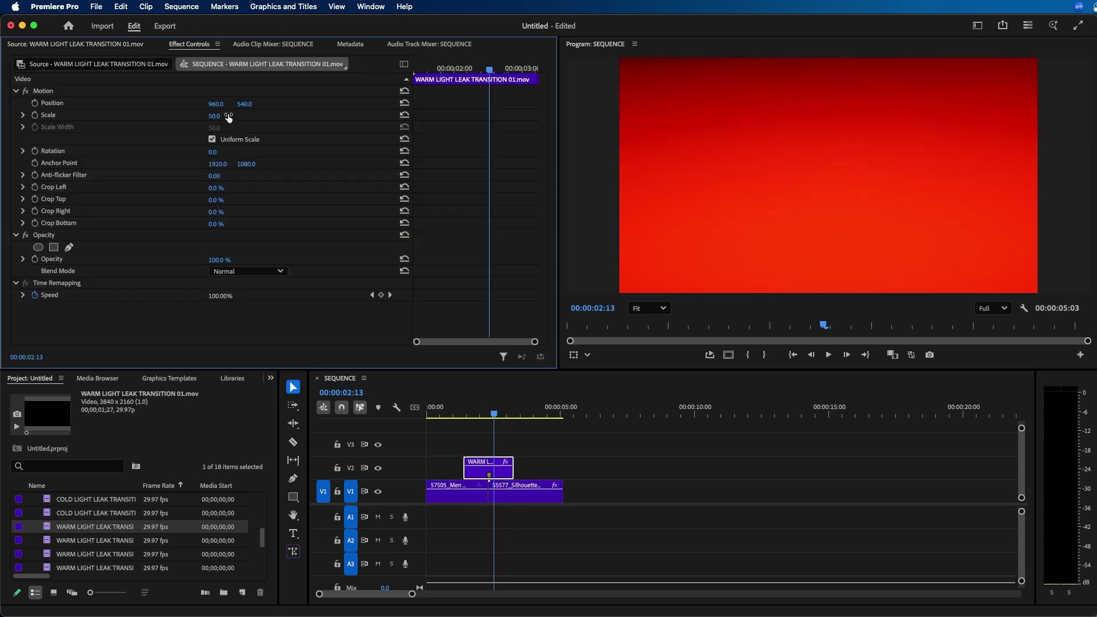
click(54, 238)
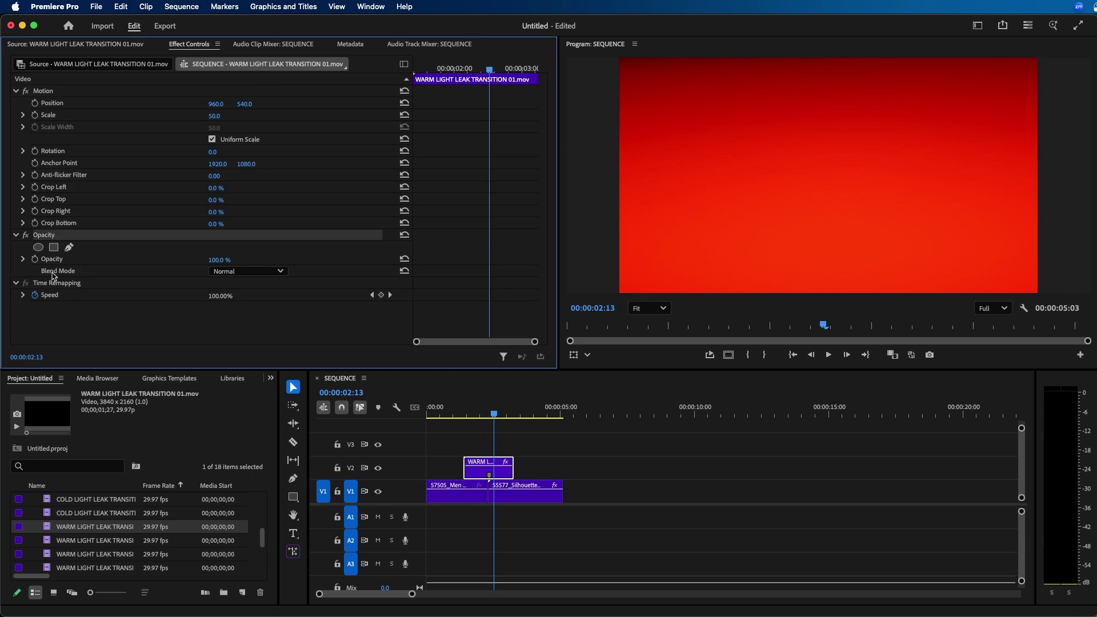
click(269, 271)
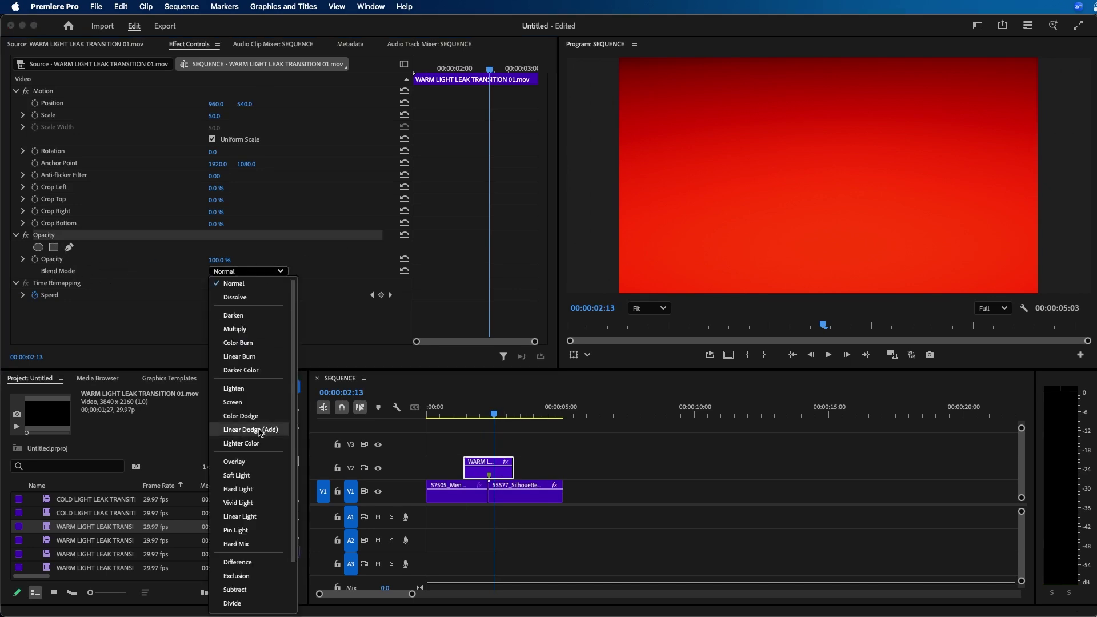
click(251, 430)
click(260, 272)
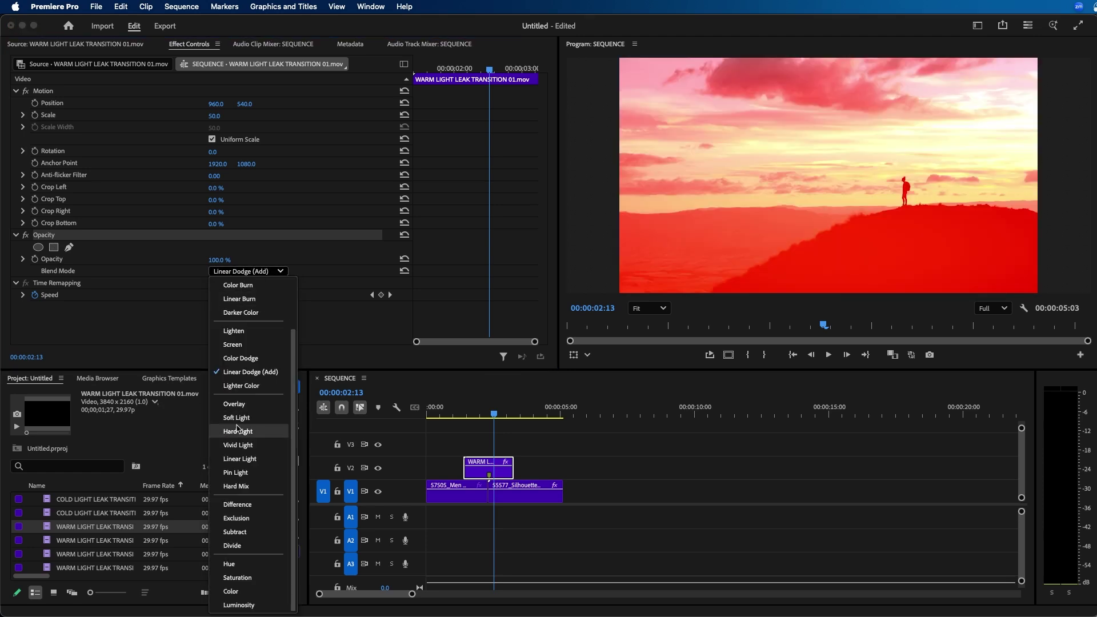
click(239, 344)
click(264, 272)
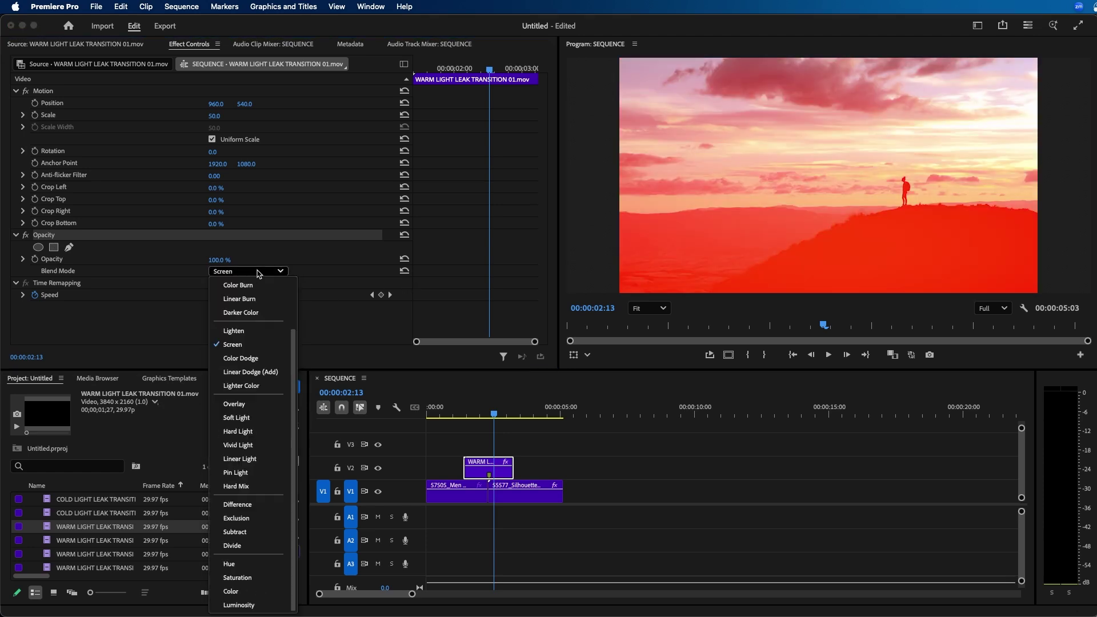
click(267, 372)
click(534, 445)
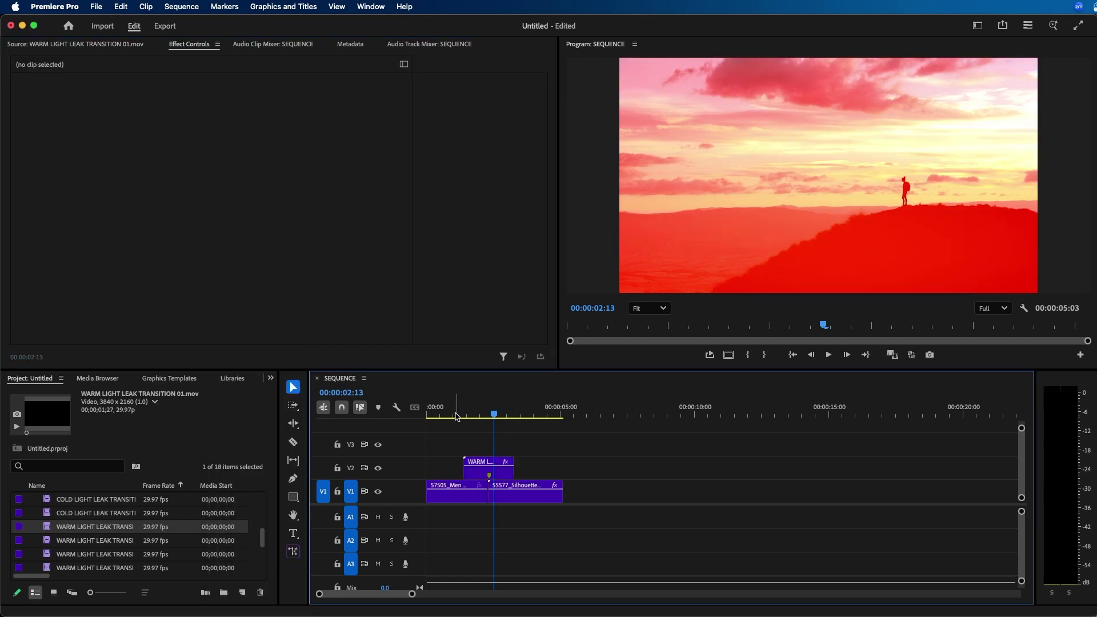
key(space)
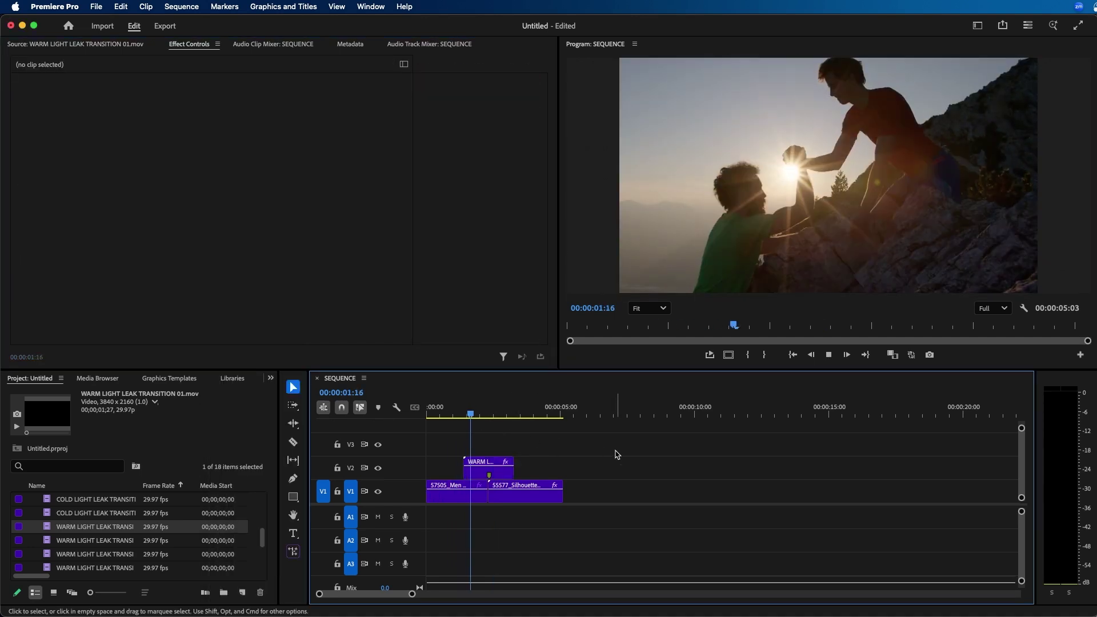
- Keyframe the V2 light leak's opacity rubber band, rising from 0% to 85.6% at the cut and back down
key(space)
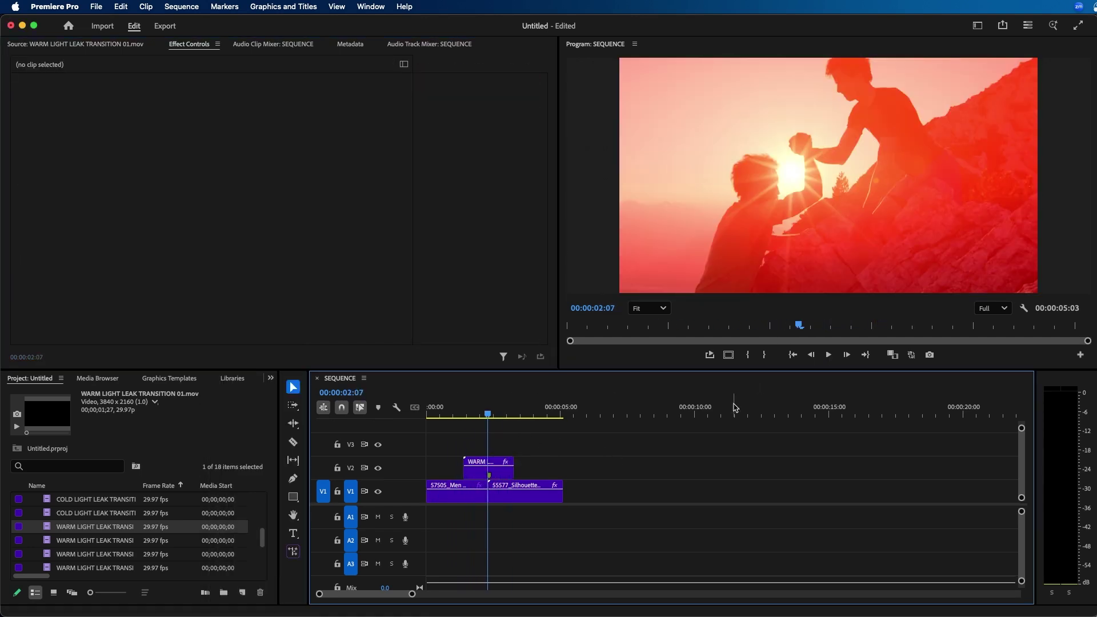
click(505, 464)
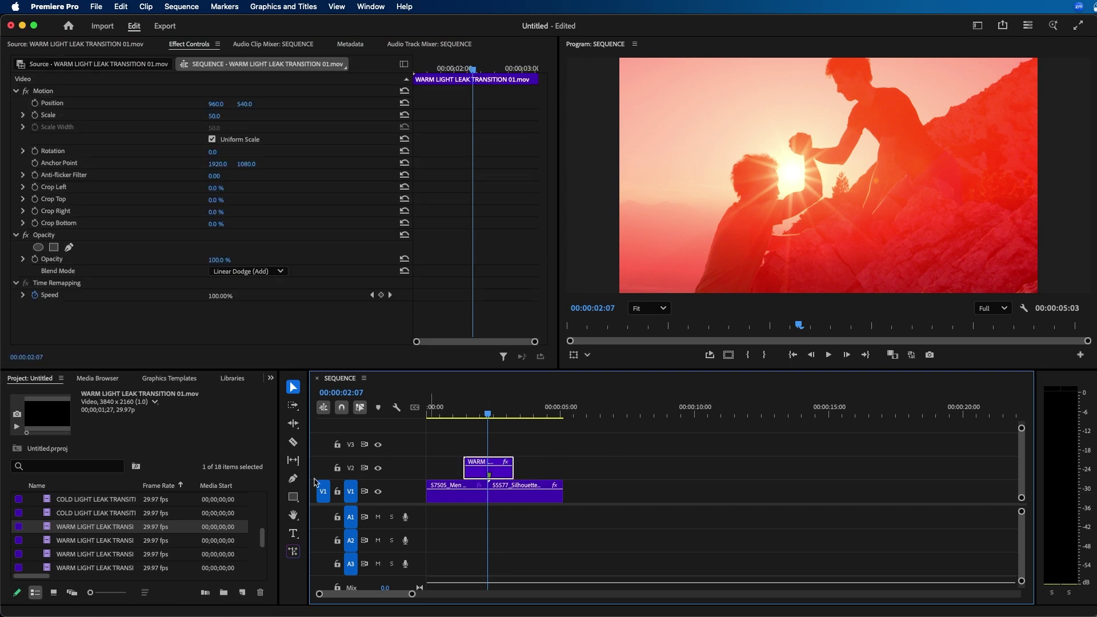
click(292, 478)
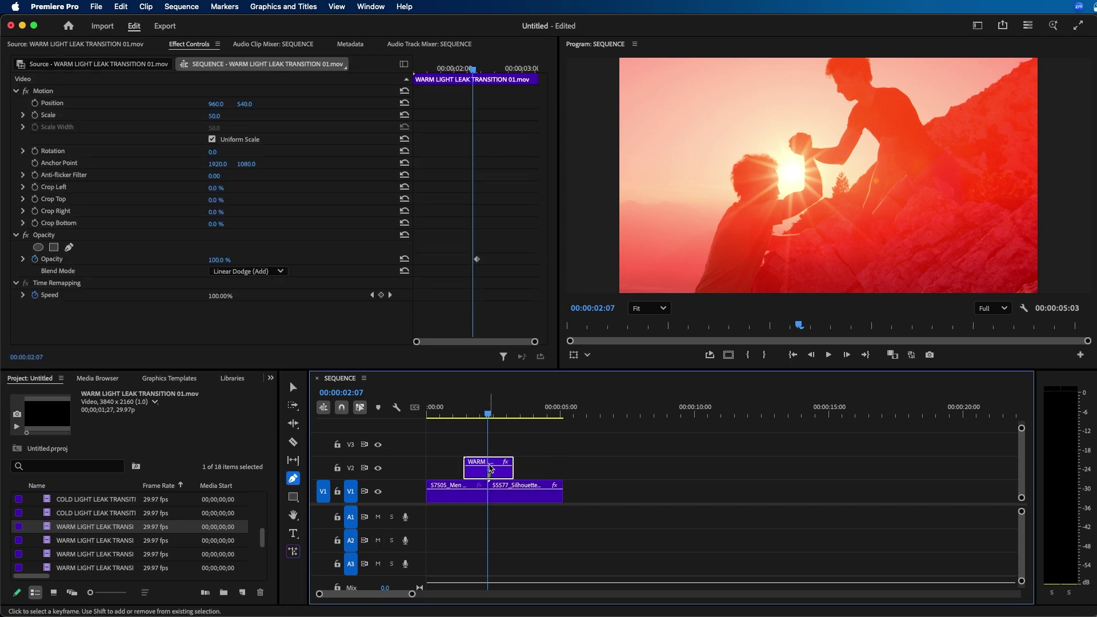
click(489, 467)
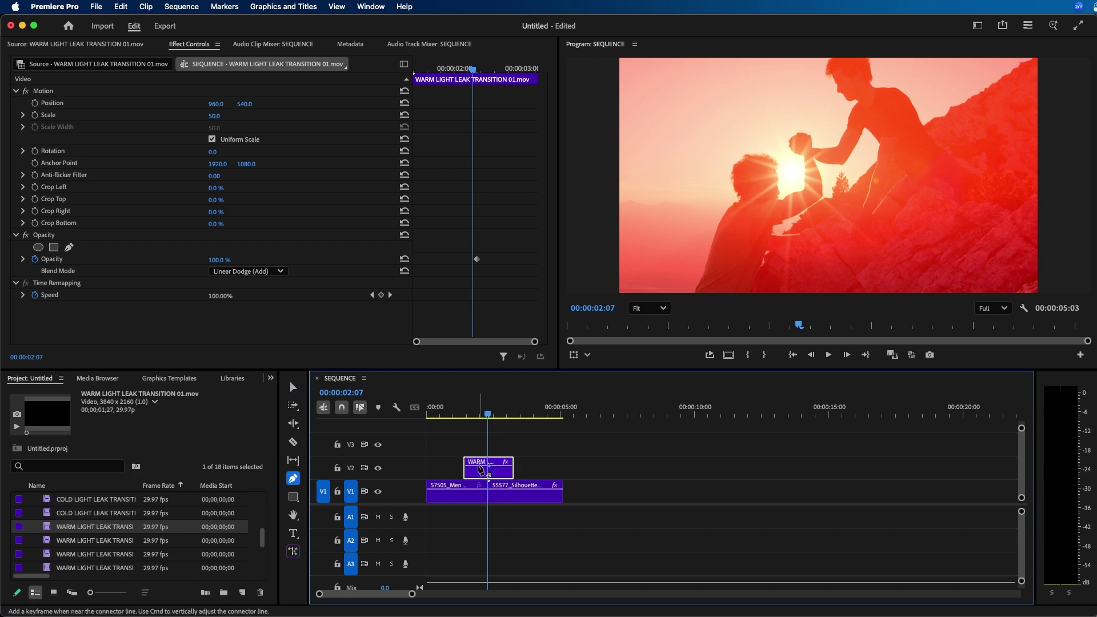
drag(479, 467, 503, 475)
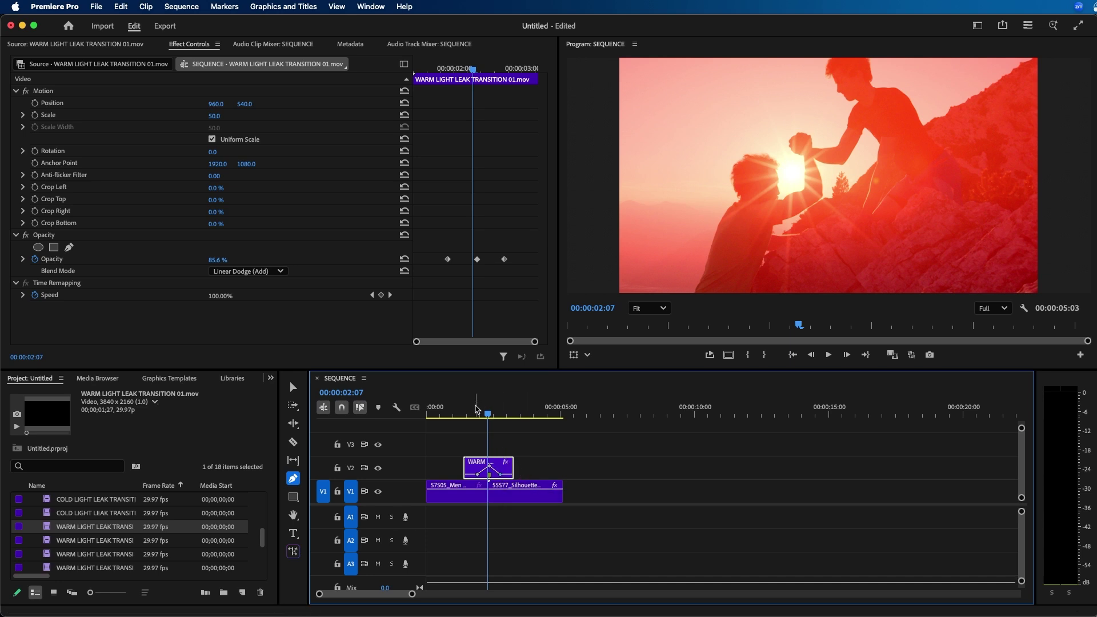
click(475, 409)
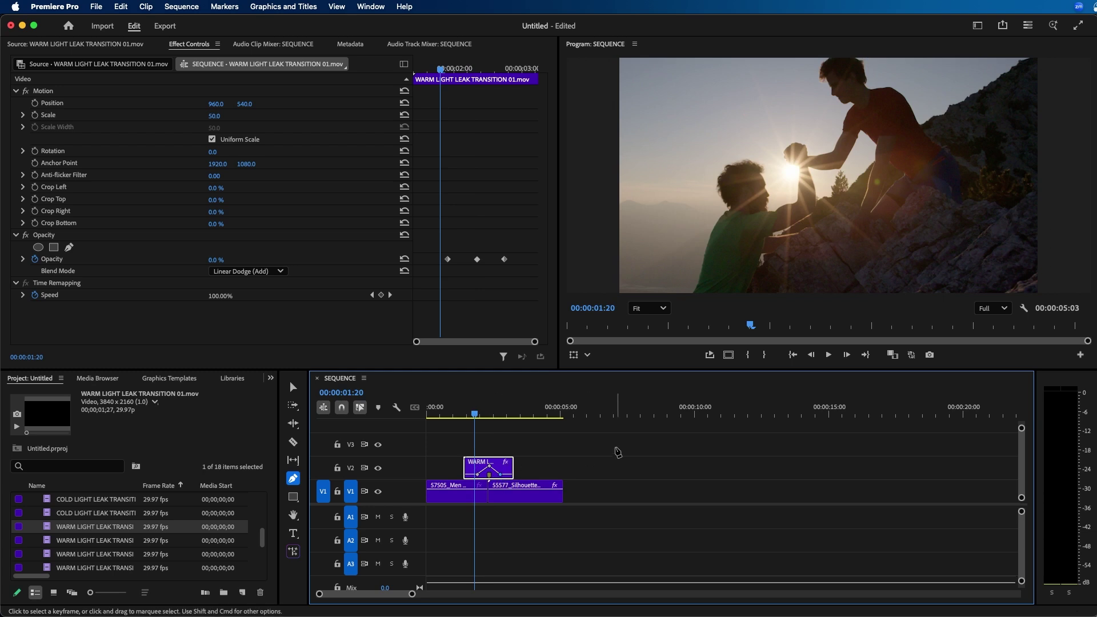
click(494, 409)
- Turn off V1 output and park the playhead at 00:00:02:10 to view the light leak alone
key(v)
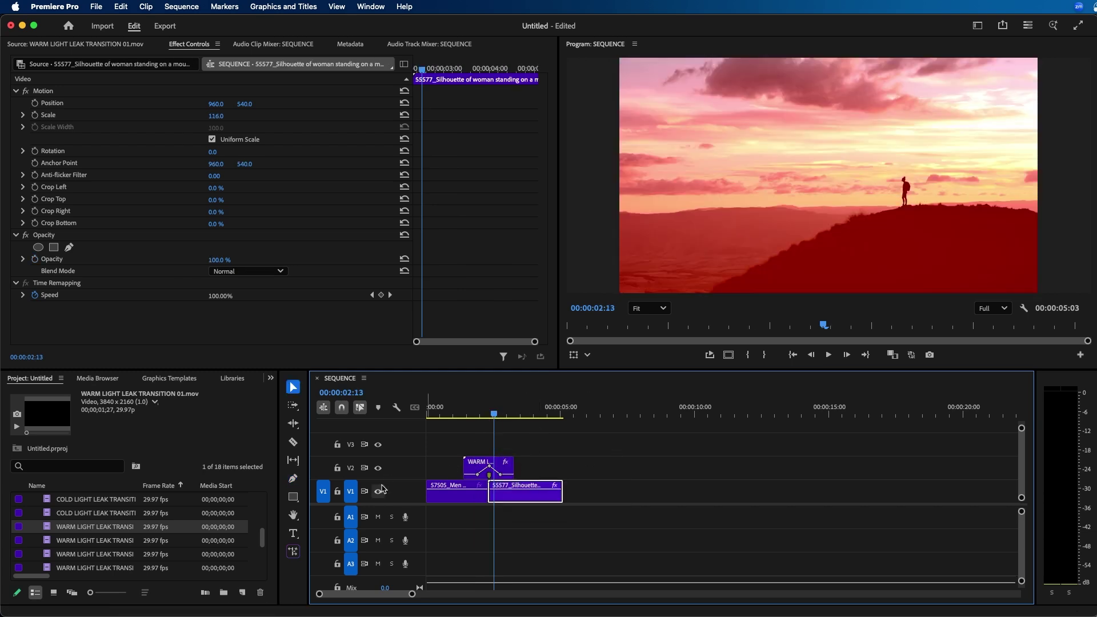
click(378, 491)
click(491, 409)
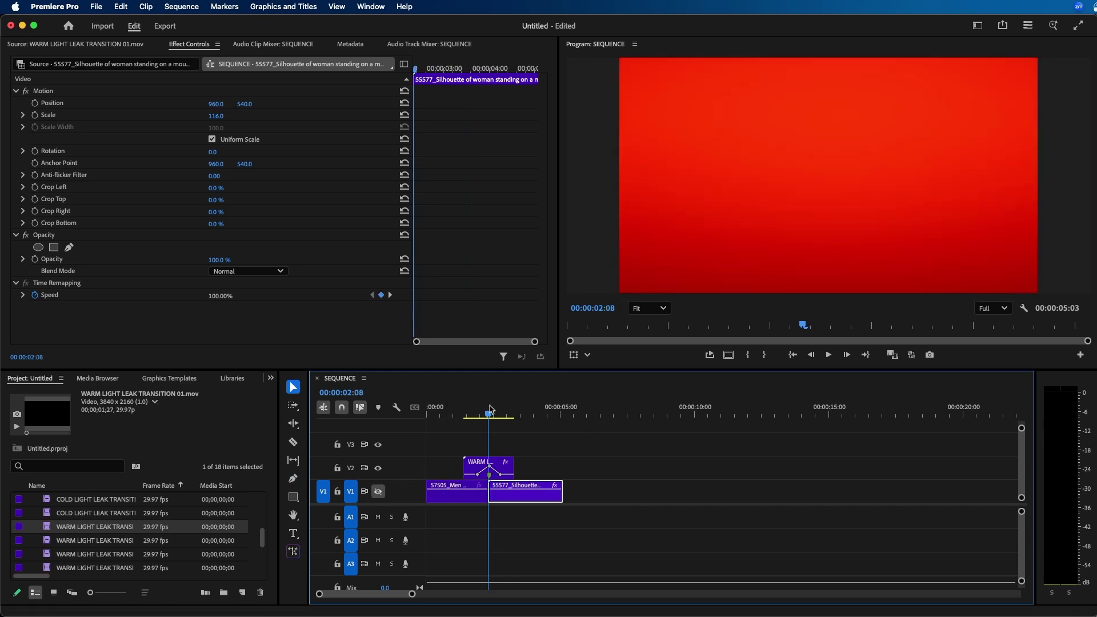
key(super+shift+a)
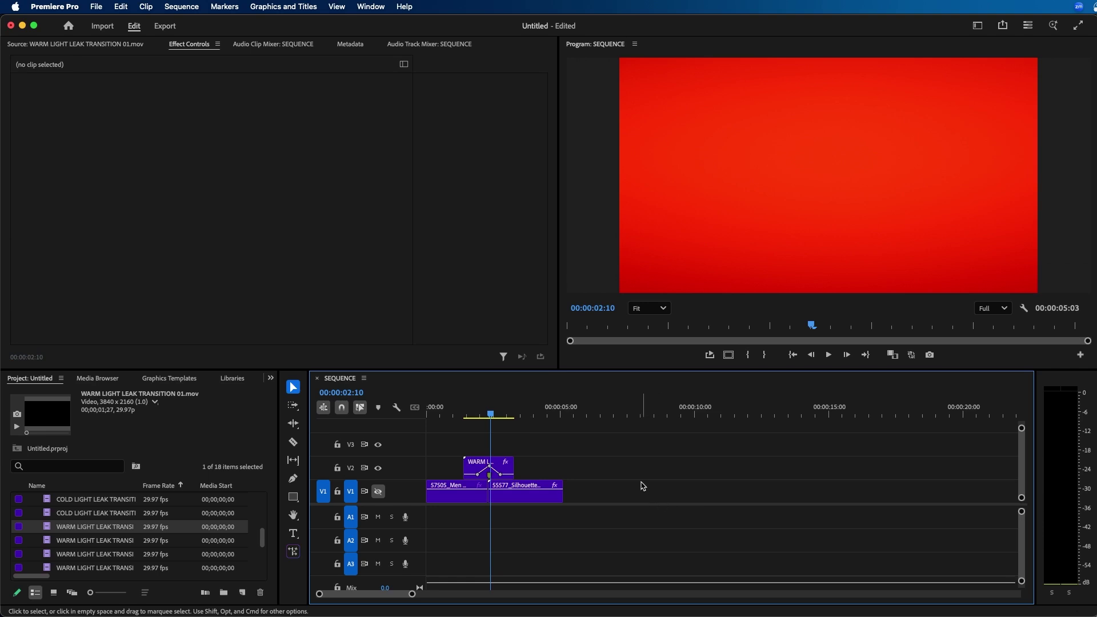
- In the Color workspace, raise Lumetri's Hue vs Hue curve to turn the red leak orange, then re-enable V1
click(978, 26)
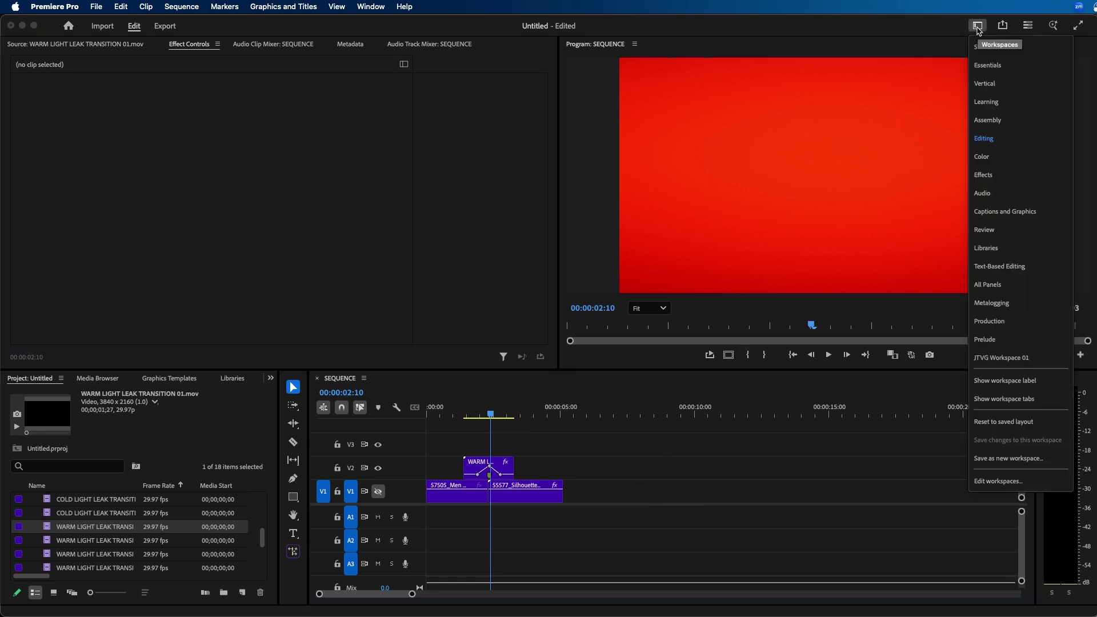
click(999, 155)
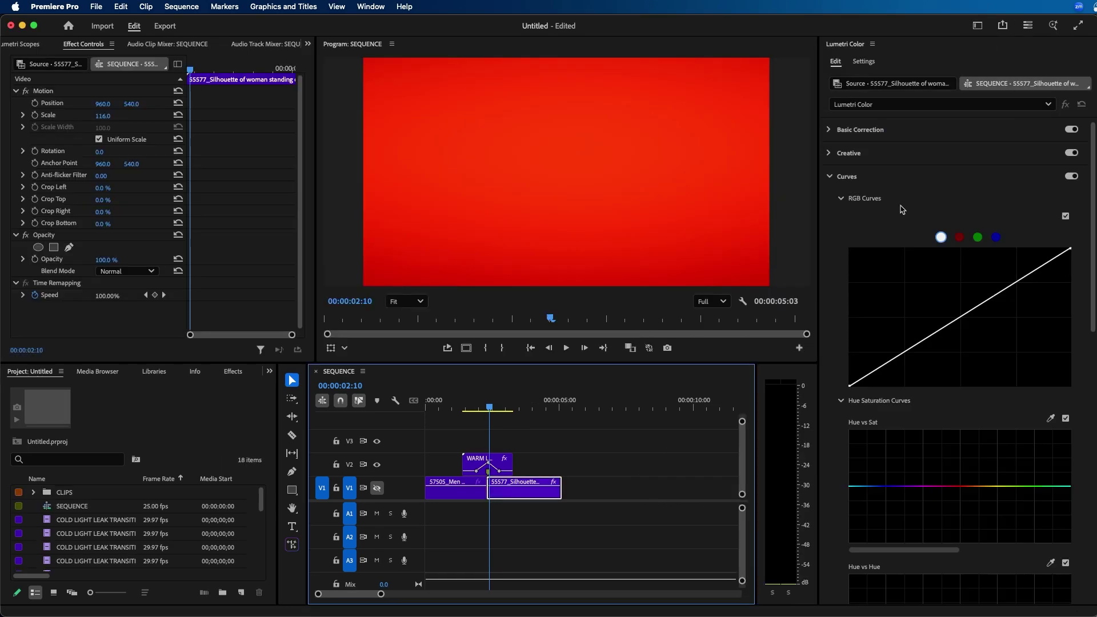
click(845, 177)
click(844, 177)
scroll(916, 324, down, 6)
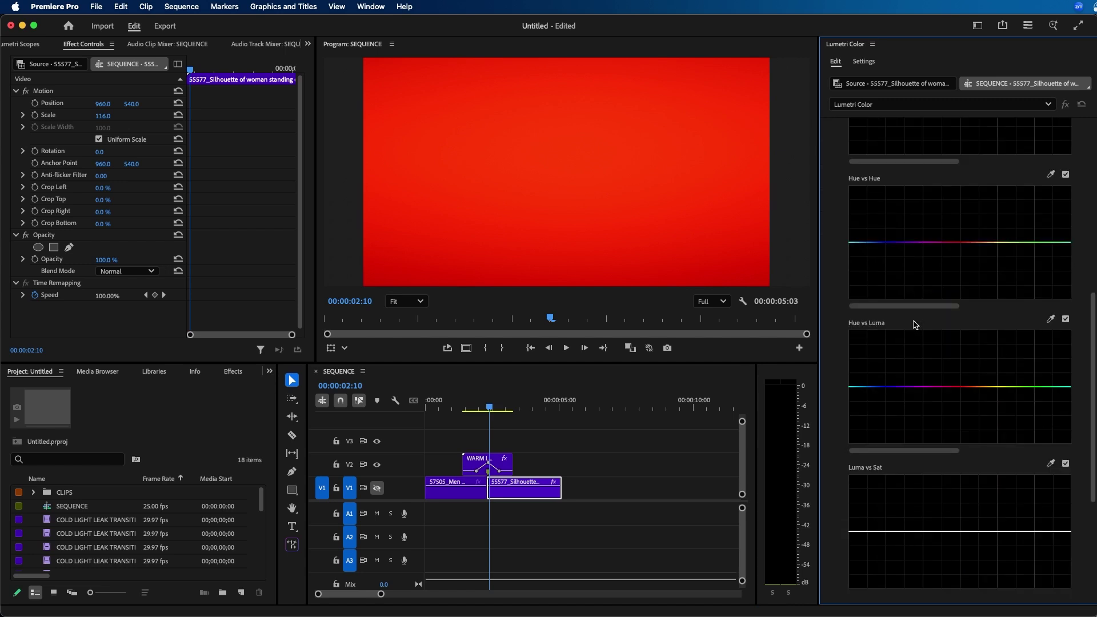
scroll(877, 263, up, 1)
click(481, 460)
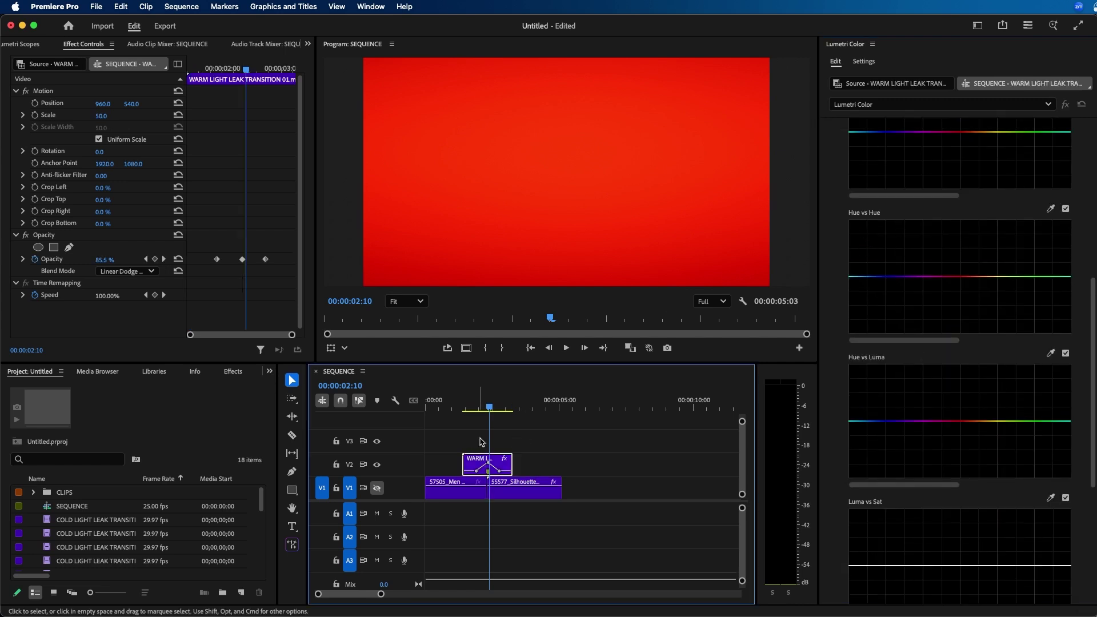
mouse_move(924, 281)
mouse_down()
mouse_move(924, 240)
mouse_move(921, 285)
mouse_up()
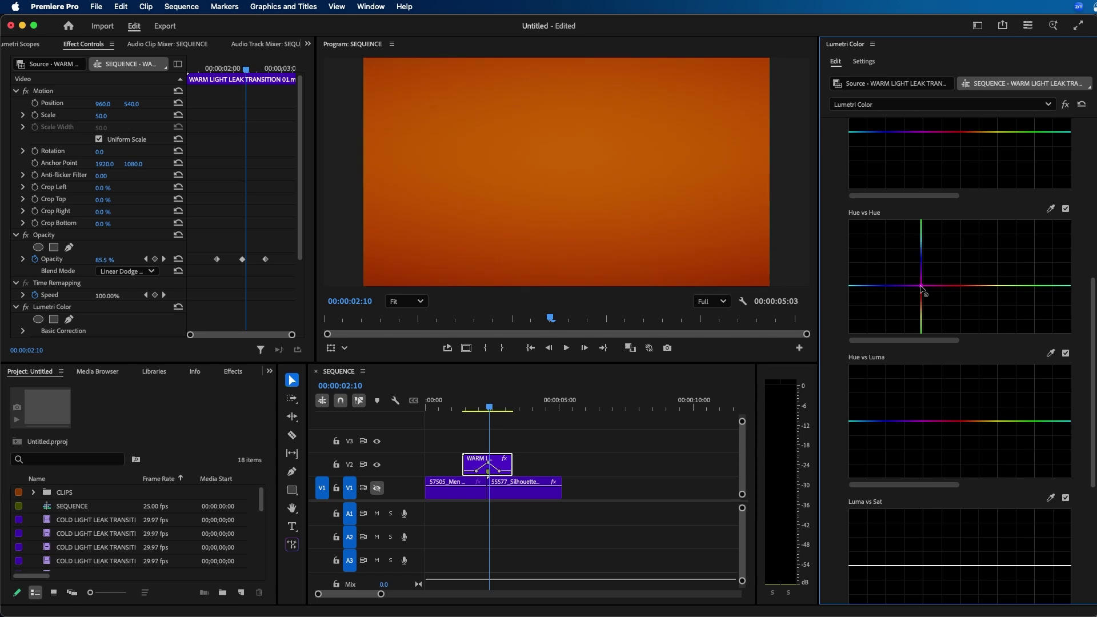
click(377, 489)
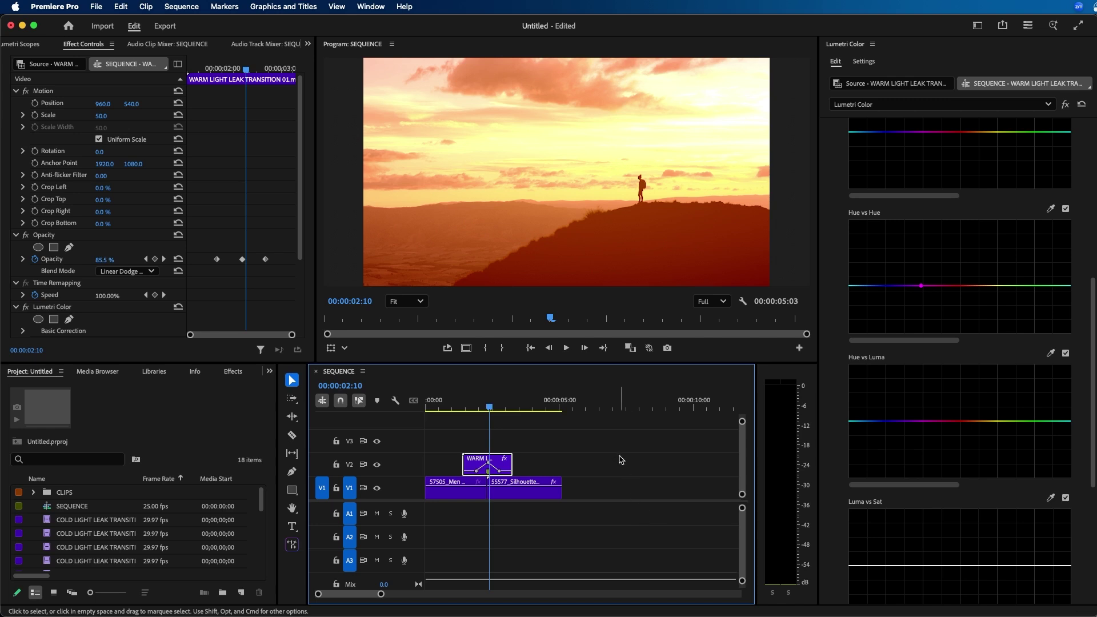
key(Up)
key(space)
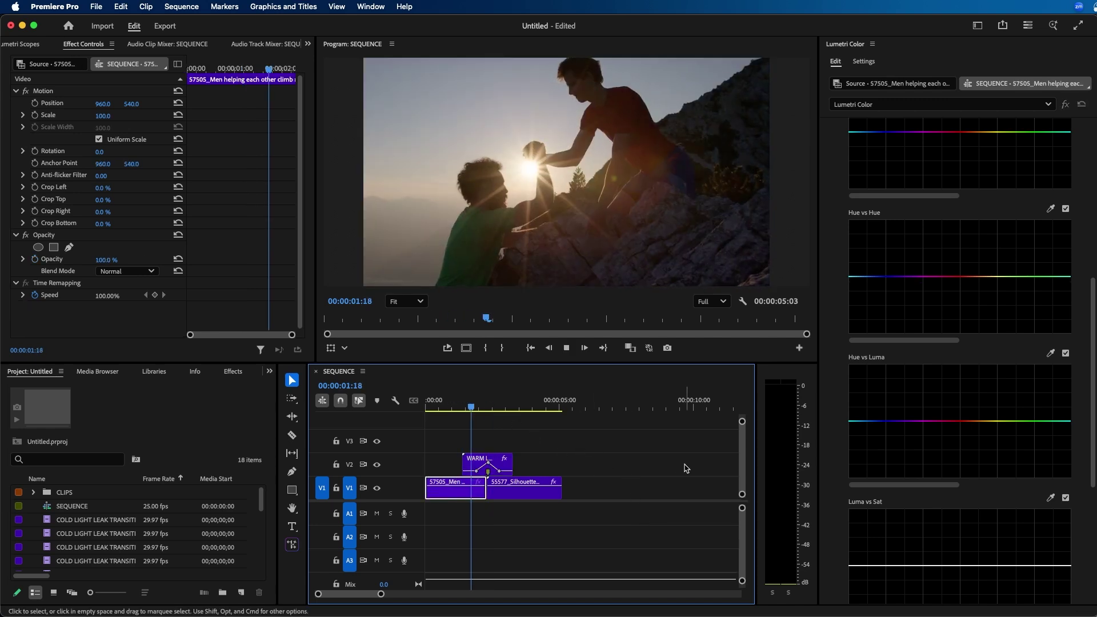
key(space)
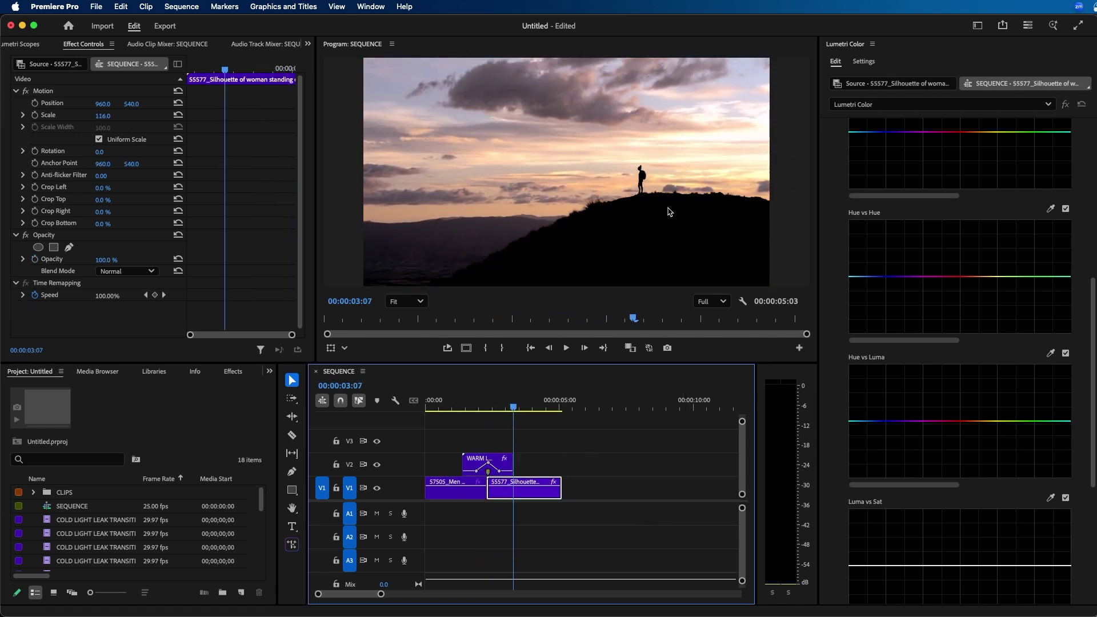
click(460, 402)
drag(453, 411, 467, 407)
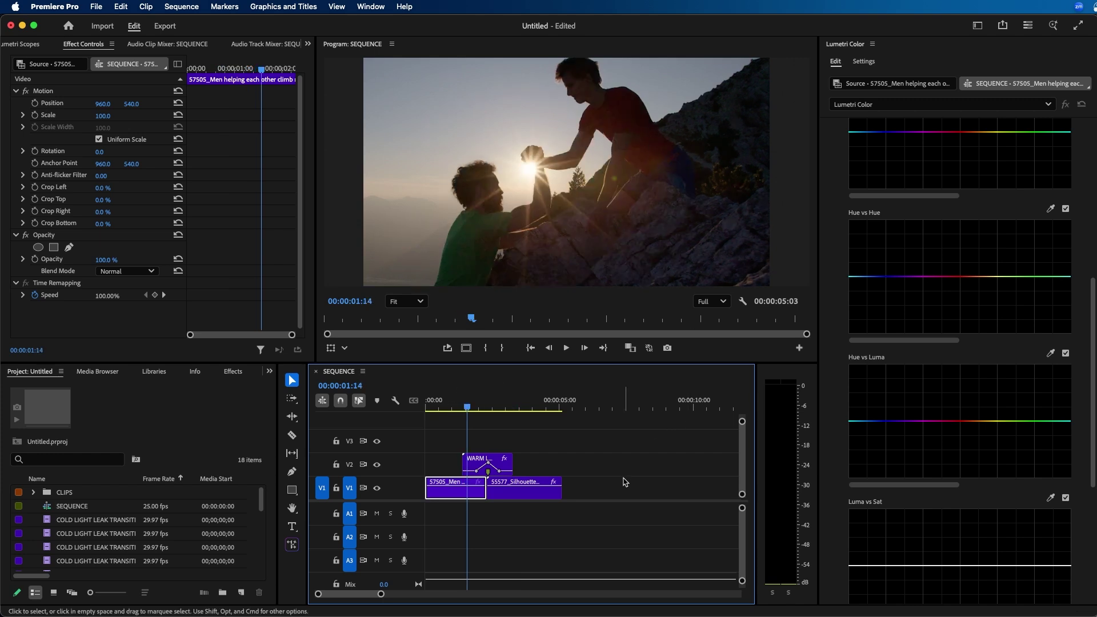
key(space)
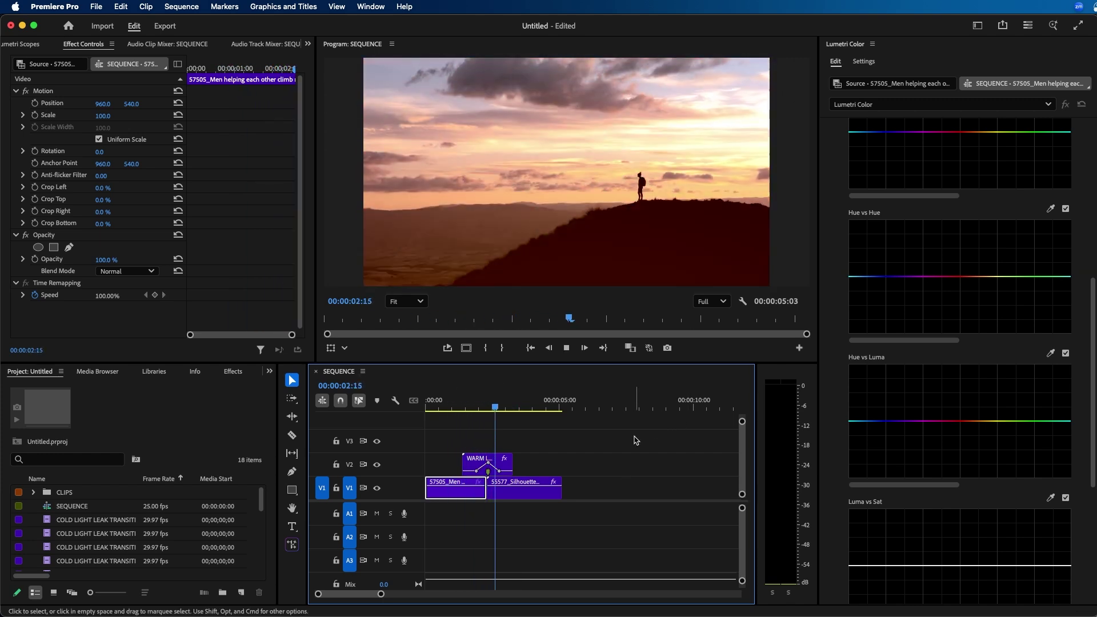